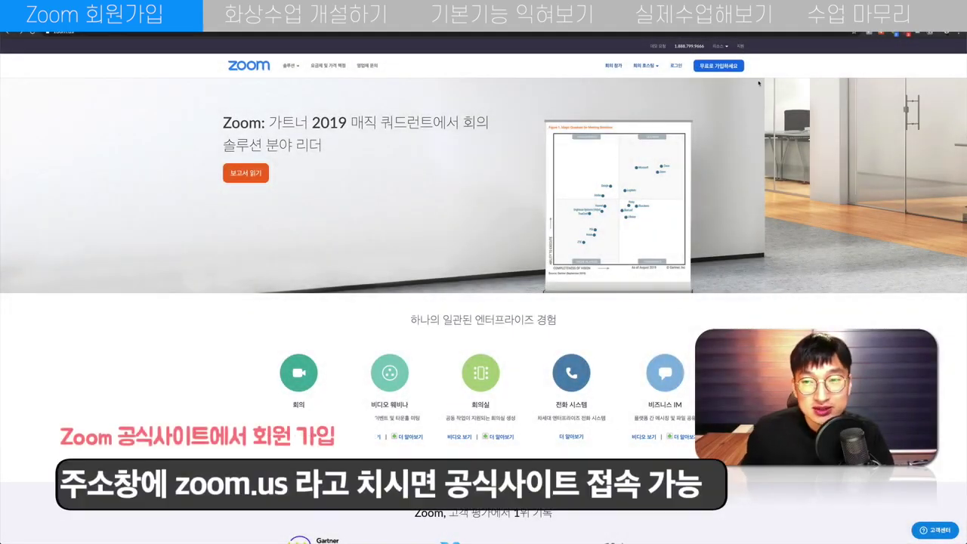
Step: Go to the free sign-up on the Zoom website and sign in with a Google account
{"action": "left_click", "coordinate": [727, 69]}
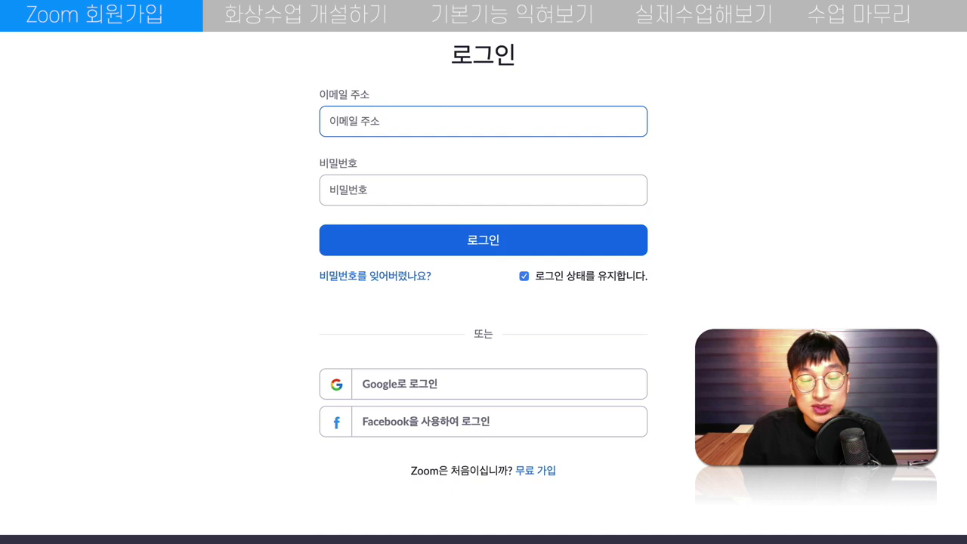
{"action": "left_click", "coordinate": [475, 384]}
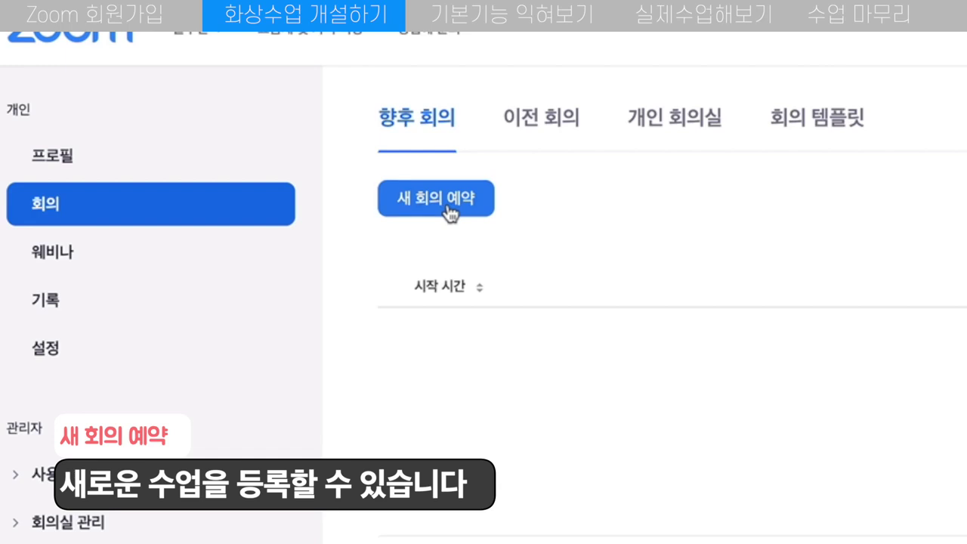
Step: Schedule a new meeting and set its topic to "화상수업 테스트"
{"action": "left_click", "coordinate": [448, 211]}
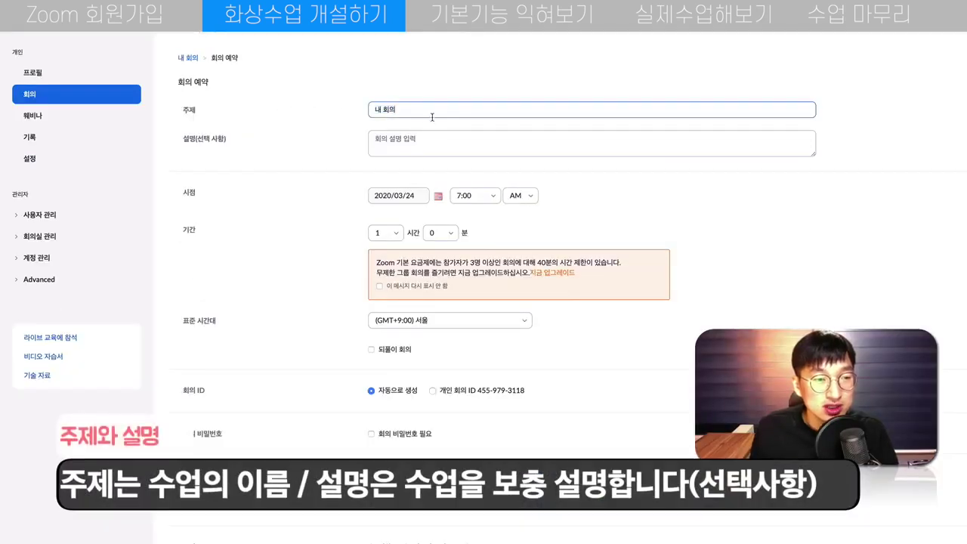
{"action": "type", "text": "화상수업 테스트"}
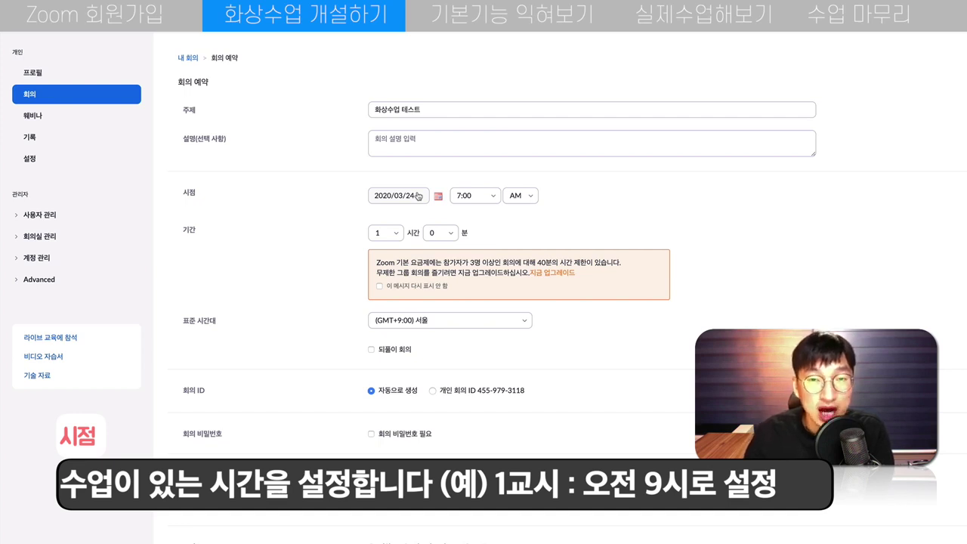
Step: Set the meeting's start time to 9:00 and its duration to 0 hours 30 minutes
{"action": "left_click", "coordinate": [474, 194]}
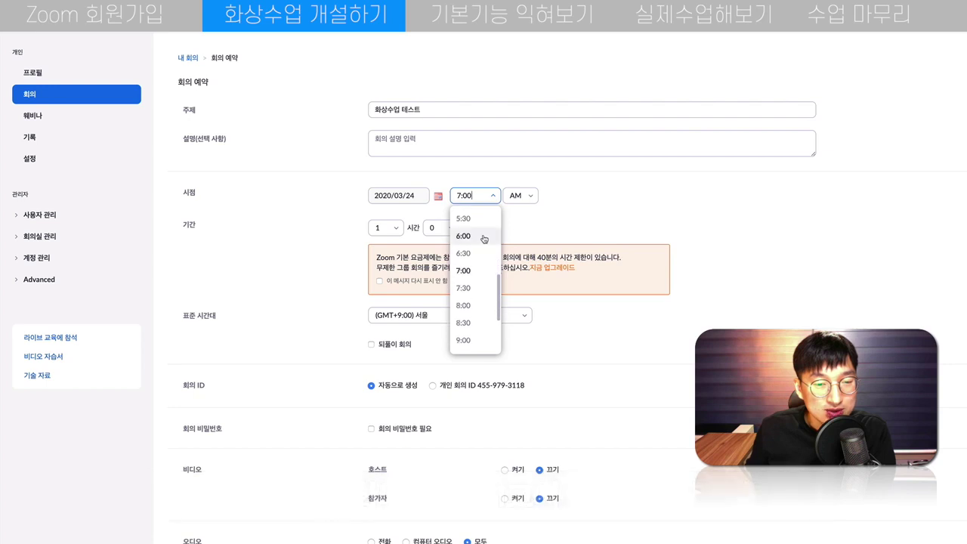
{"action": "left_click", "coordinate": [464, 341]}
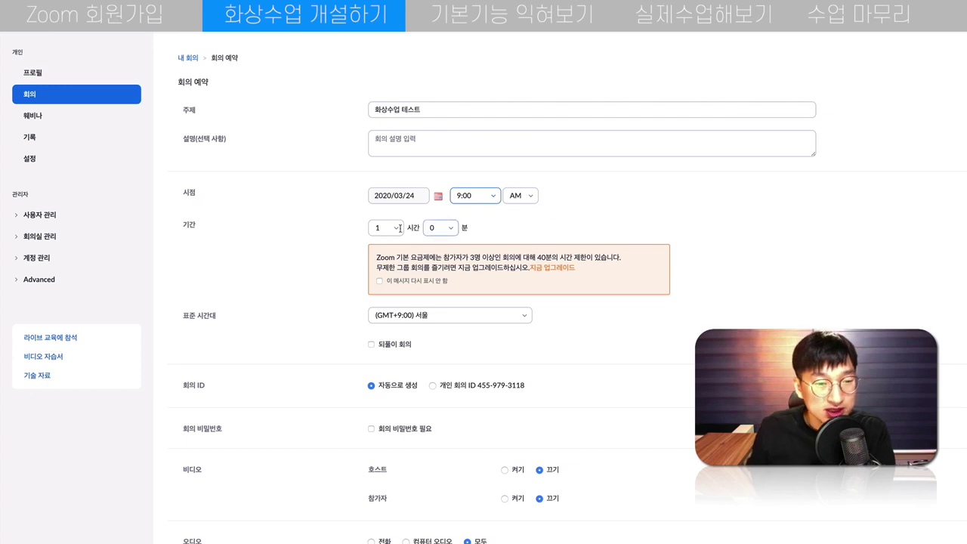
{"action": "left_click", "coordinate": [385, 227]}
{"action": "left_click", "coordinate": [387, 248]}
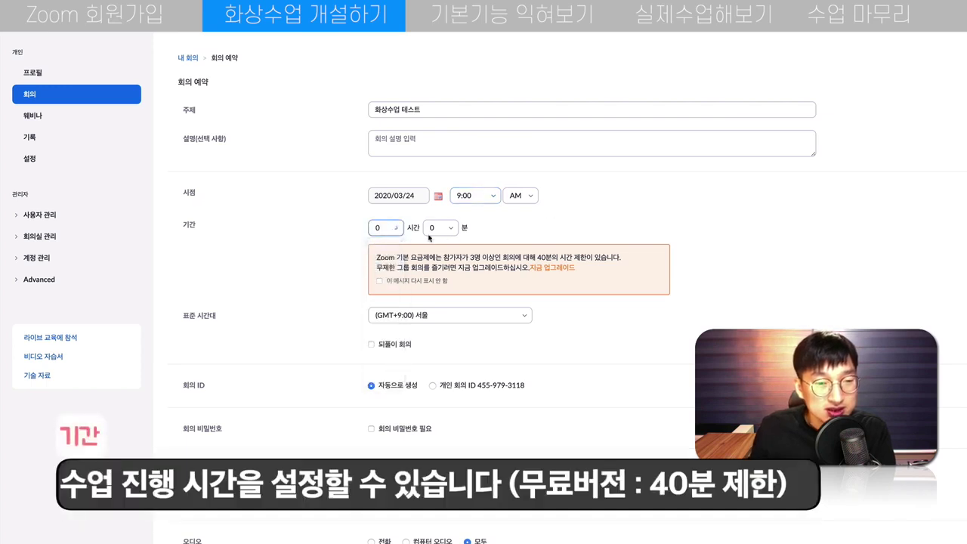
{"action": "left_click", "coordinate": [440, 228]}
{"action": "left_click", "coordinate": [438, 286]}
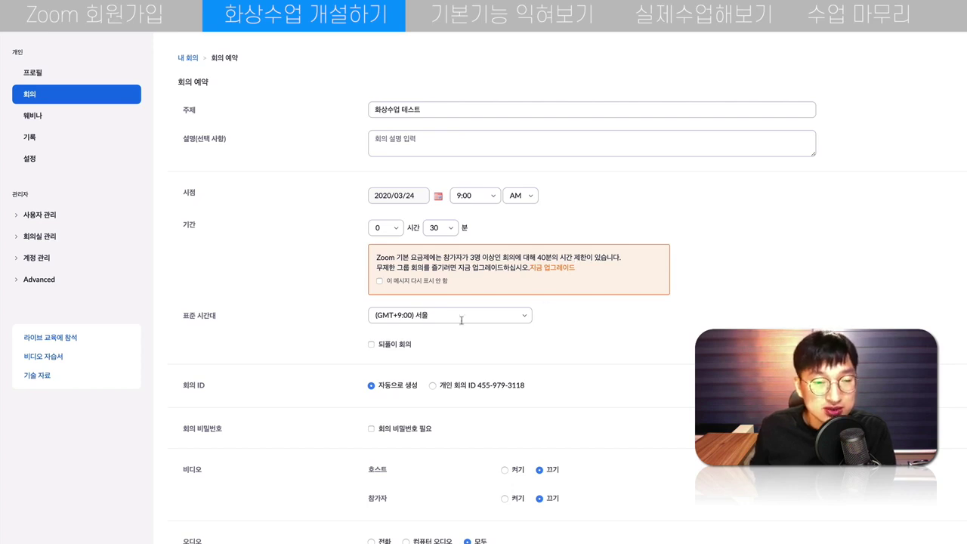
Step: Try the recurring meeting option (되풀이 회의) and leave it switched off
{"action": "left_click", "coordinate": [396, 346]}
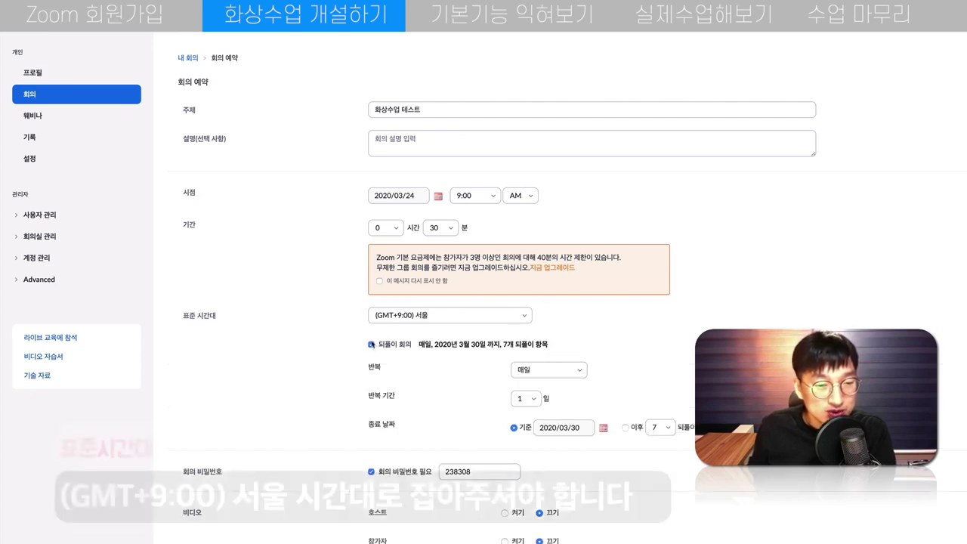
{"action": "left_click", "coordinate": [392, 345]}
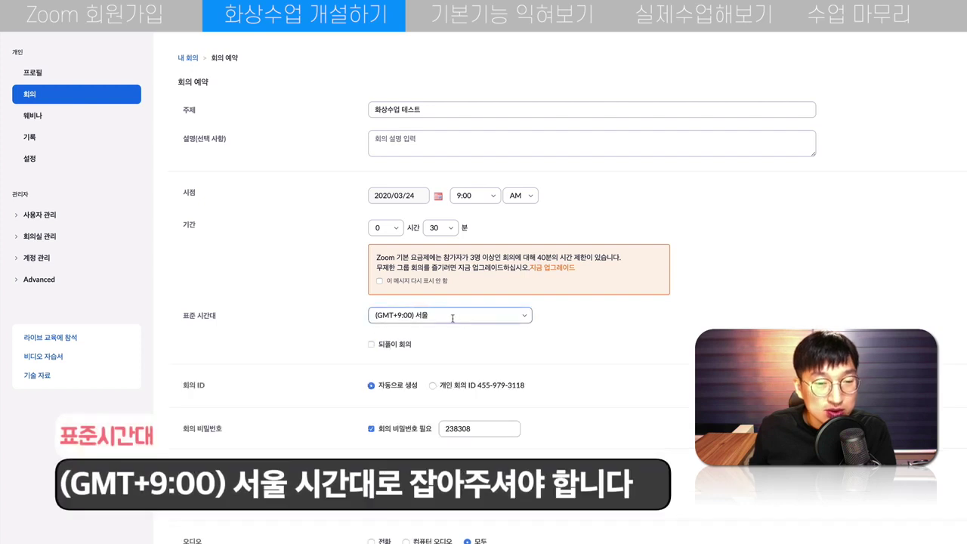
{"action": "left_click", "coordinate": [399, 346]}
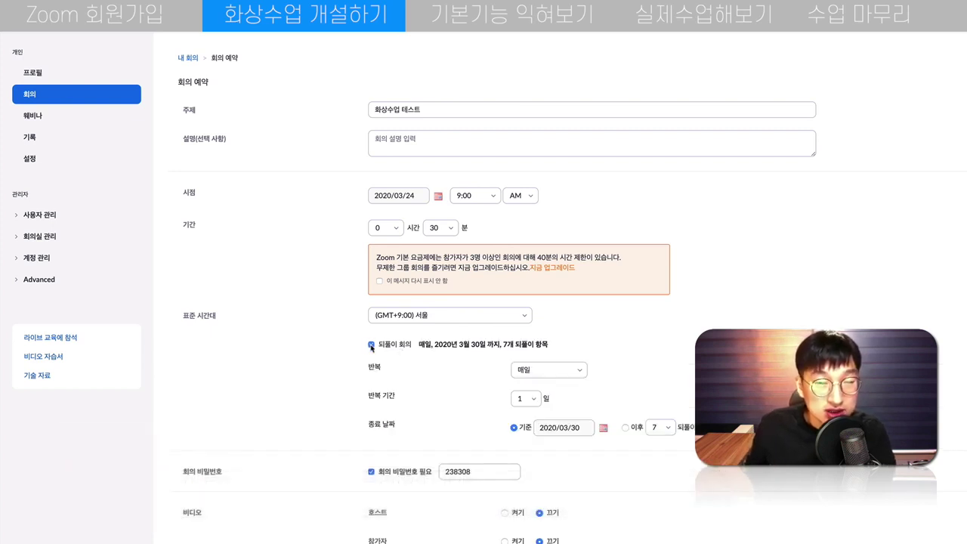
{"action": "left_click", "coordinate": [371, 345]}
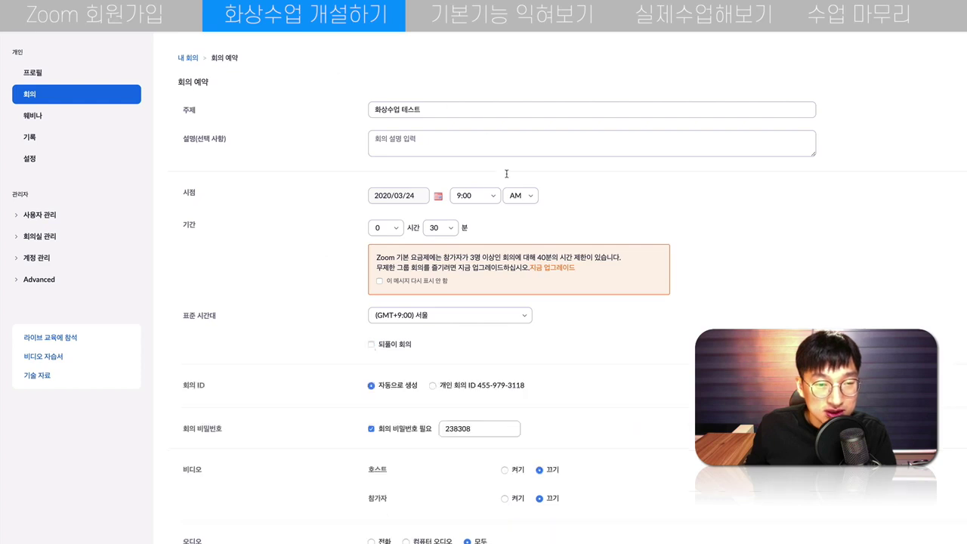
Step: Choose the personal meeting ID for the meeting and remove the meeting password requirement
{"action": "scroll", "coordinate": [642, 367], "scroll_direction": "down", "scroll_amount": 3}
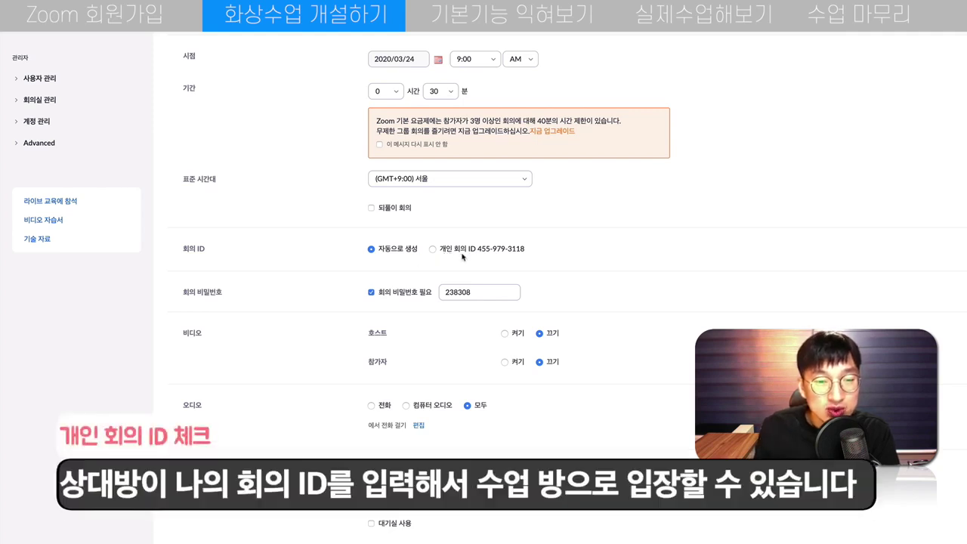
{"action": "left_click", "coordinate": [432, 249]}
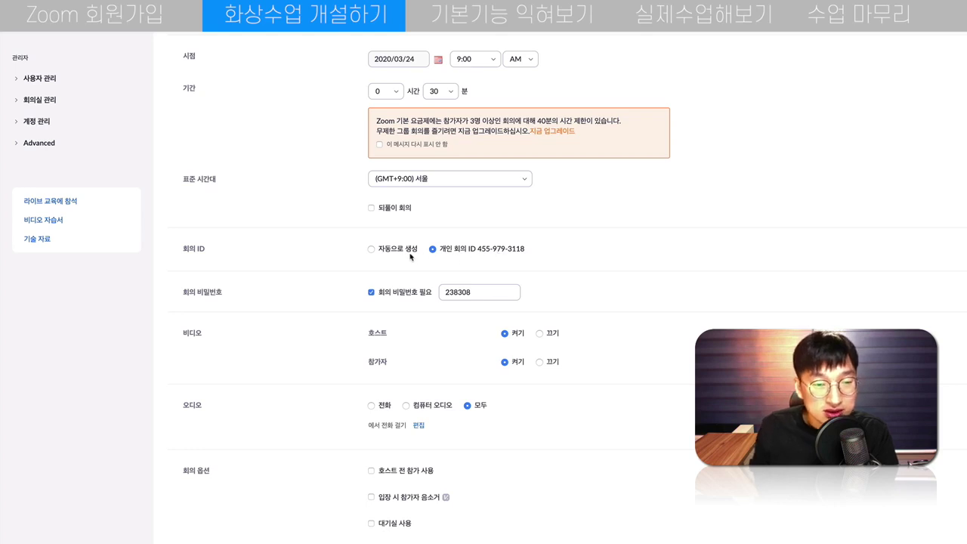
{"action": "left_click", "coordinate": [376, 253]}
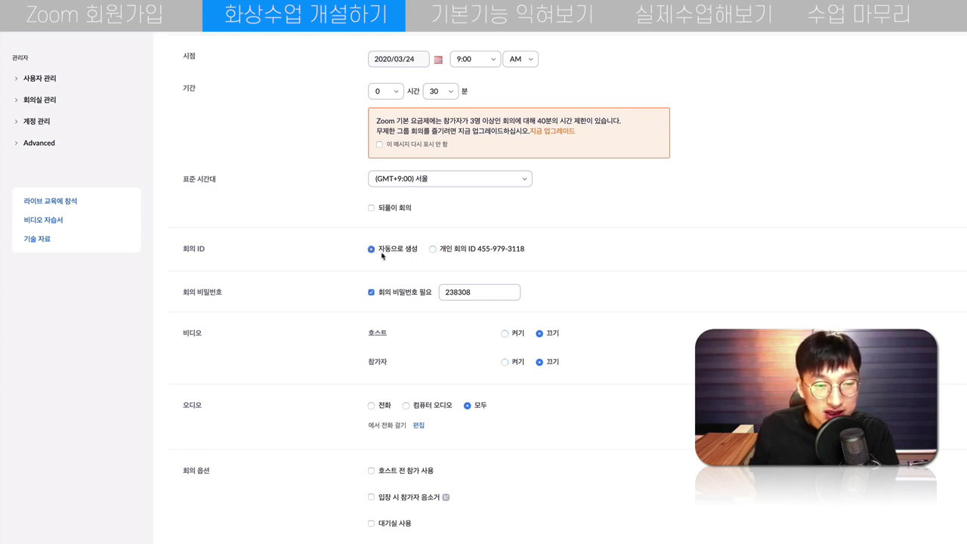
{"action": "left_click", "coordinate": [452, 251]}
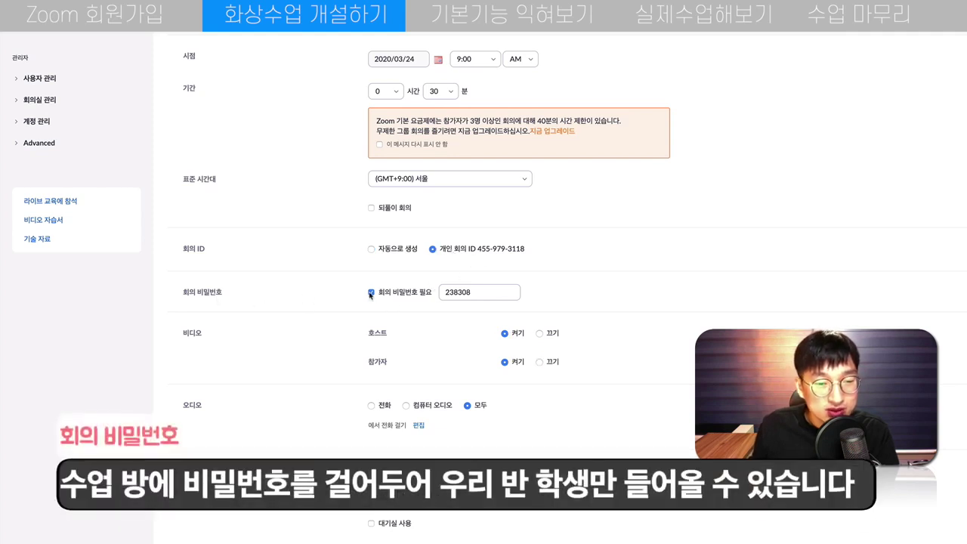
{"action": "left_click", "coordinate": [371, 292]}
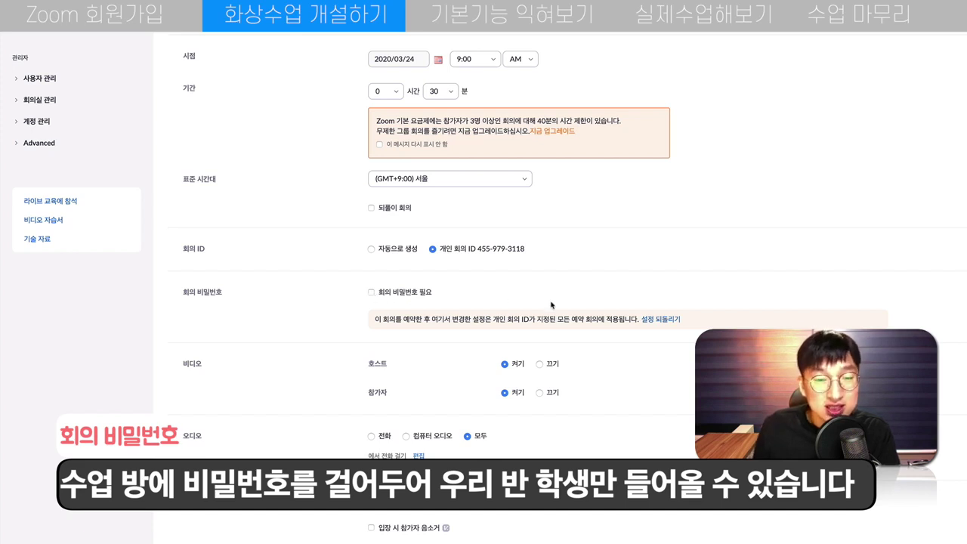
Step: Try turning the host and participant video off, then set both back to on (켜기)
{"action": "scroll", "coordinate": [192, 293], "scroll_direction": "down", "scroll_amount": 1}
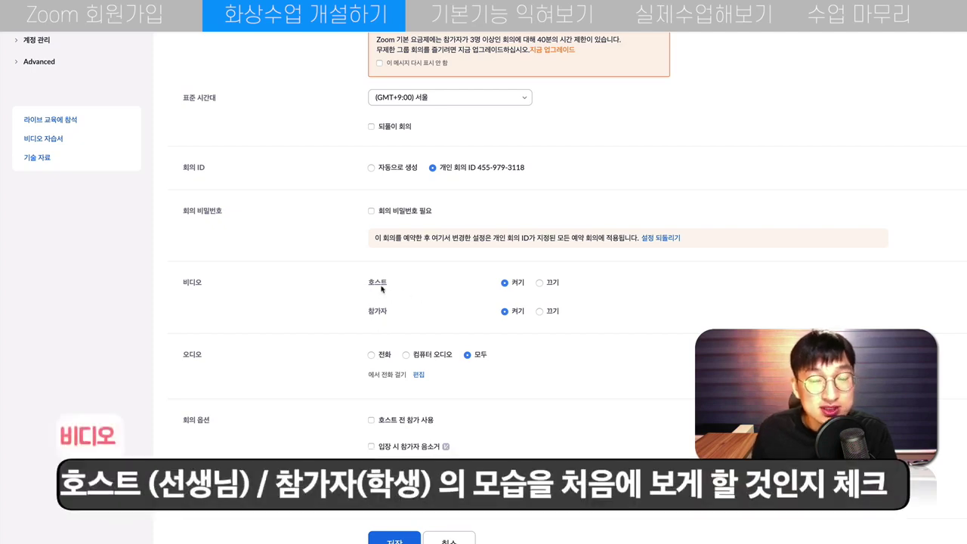
{"action": "mouse_move", "coordinate": [382, 288]}
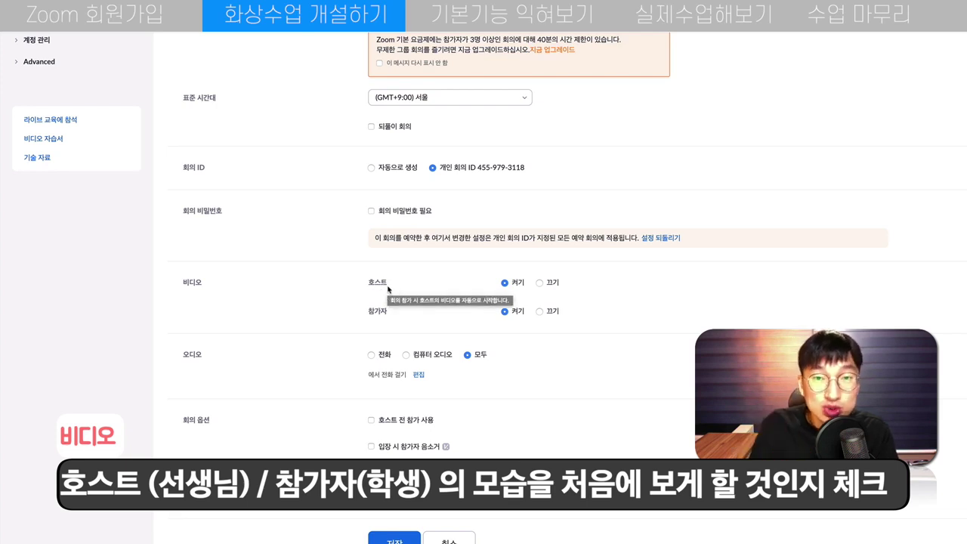
{"action": "left_click", "coordinate": [540, 283]}
{"action": "left_click", "coordinate": [504, 283]}
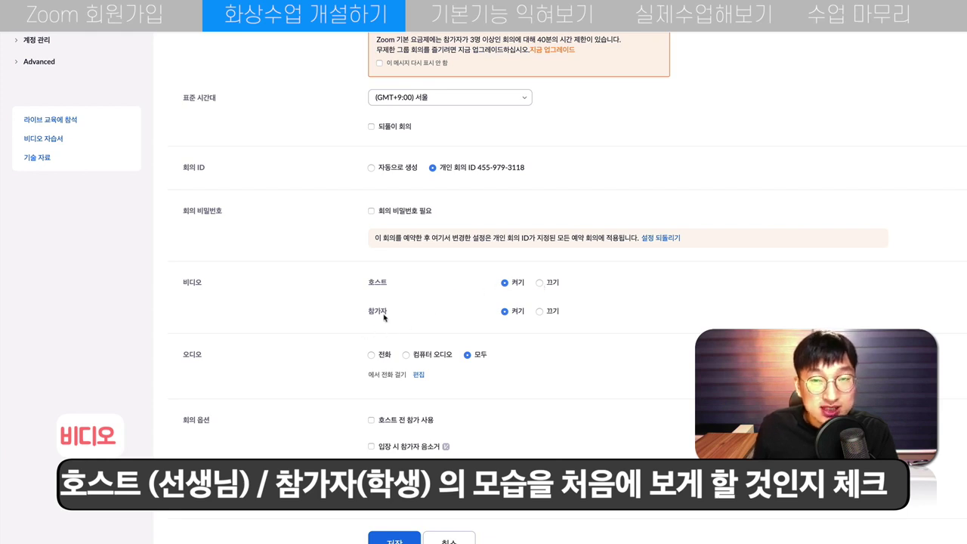
{"action": "mouse_move", "coordinate": [384, 317]}
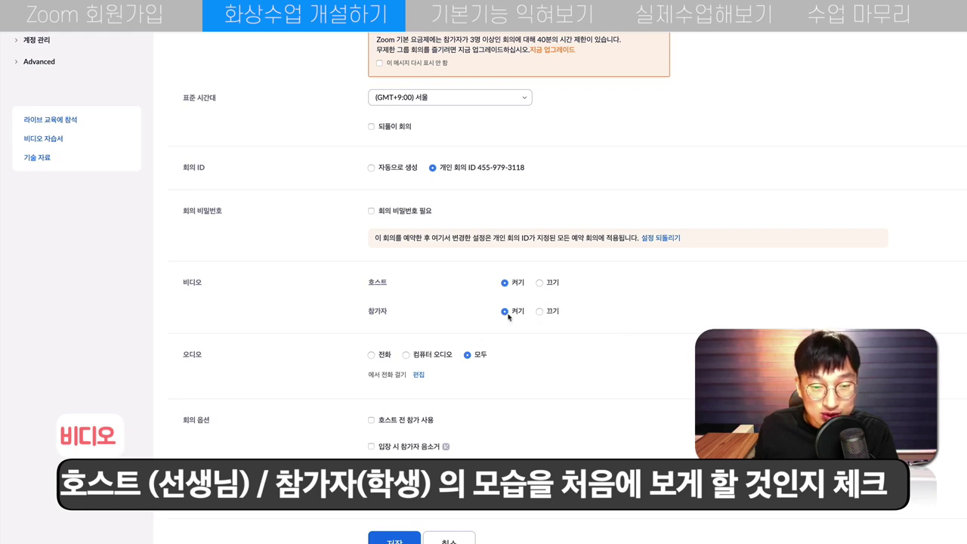
{"action": "left_click", "coordinate": [541, 312]}
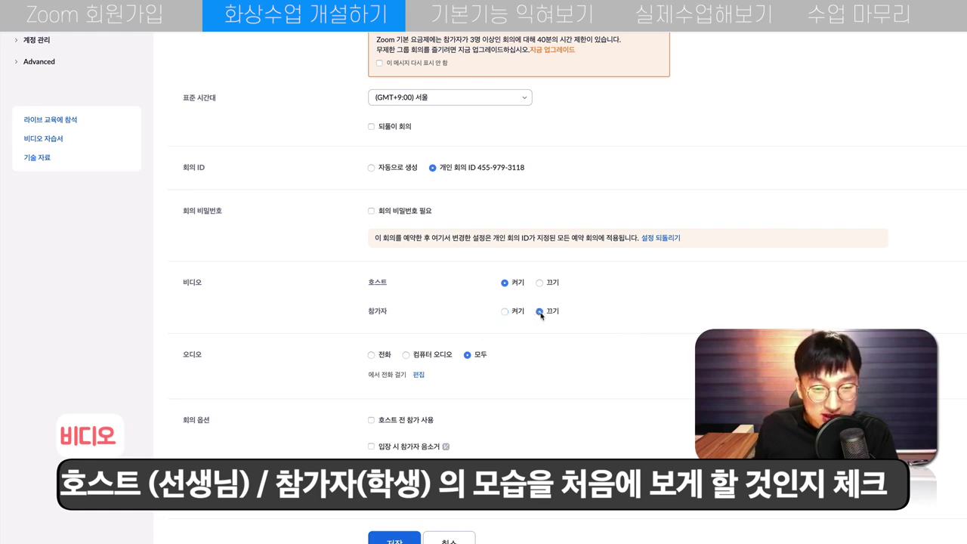
{"action": "left_click", "coordinate": [505, 313]}
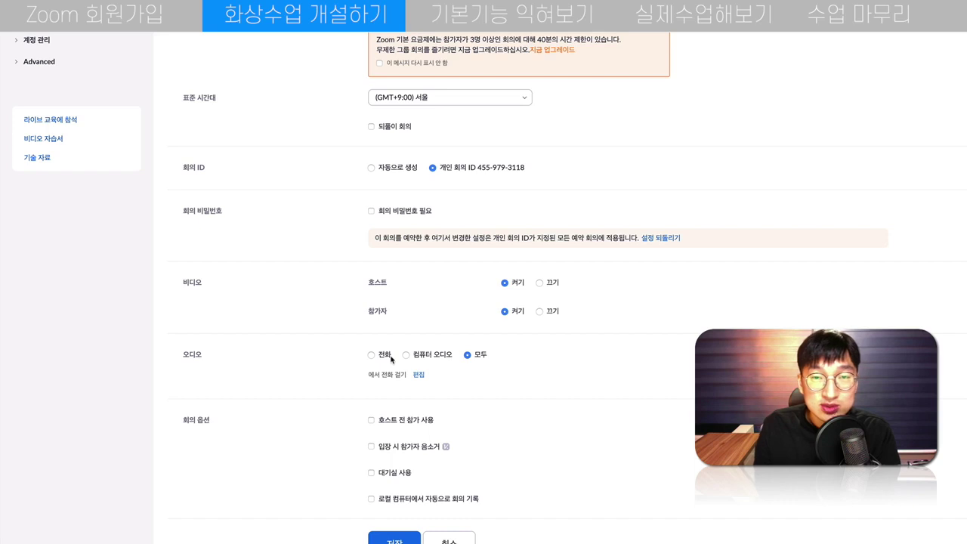
Step: Try the phone and computer audio options, then set the audio back to both (모두)
{"action": "left_click", "coordinate": [385, 355]}
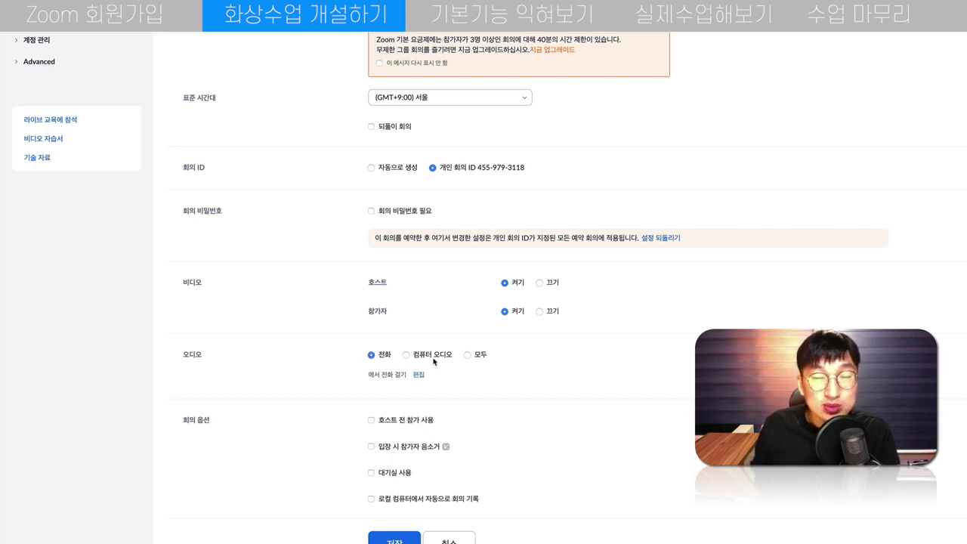
{"action": "left_click", "coordinate": [432, 355]}
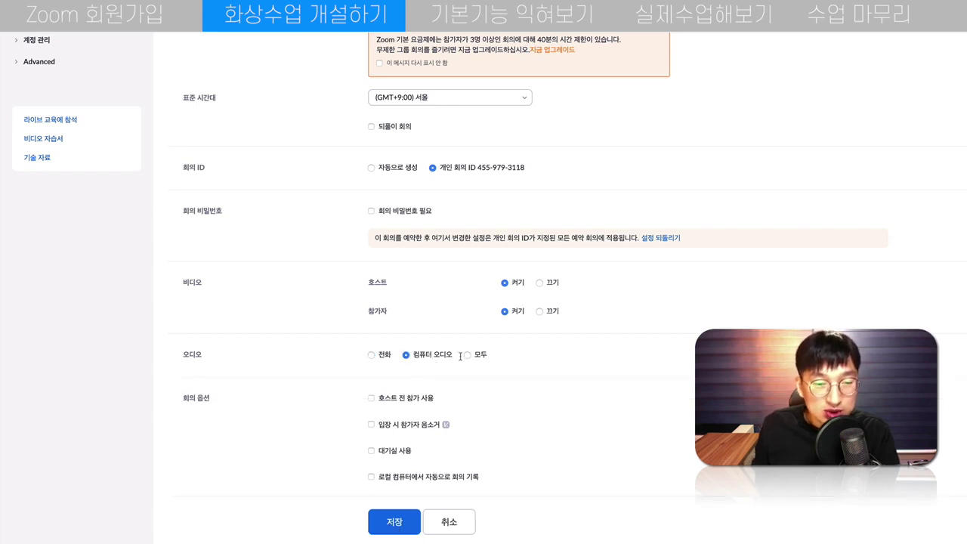
{"action": "left_click", "coordinate": [478, 361]}
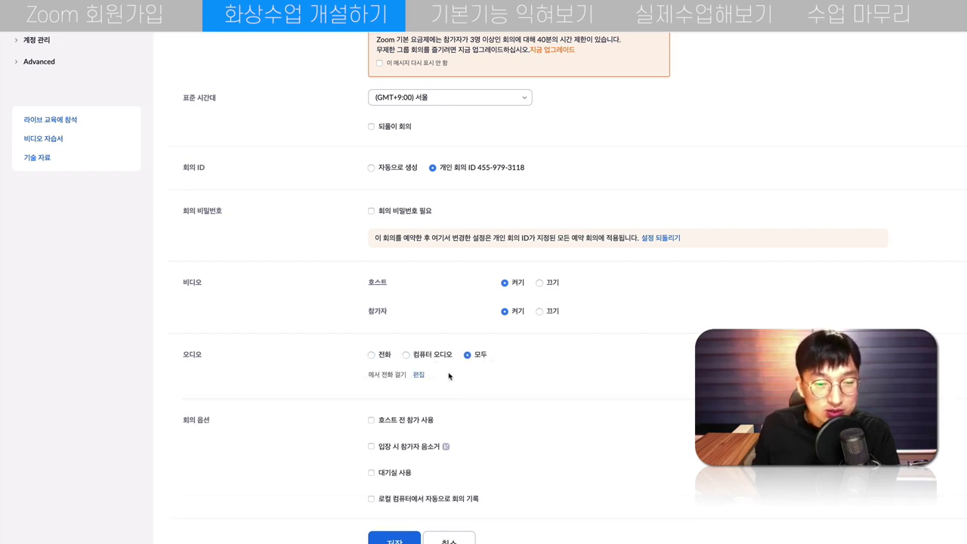
Step: Enable muting participants upon entry (입장 시 참가자 음소거) and the waiting room (대기실 사용), leaving join before host off
{"action": "scroll", "coordinate": [529, 379], "scroll_direction": "down", "scroll_amount": 1}
{"action": "scroll", "coordinate": [529, 379], "scroll_direction": "down", "scroll_amount": 3}
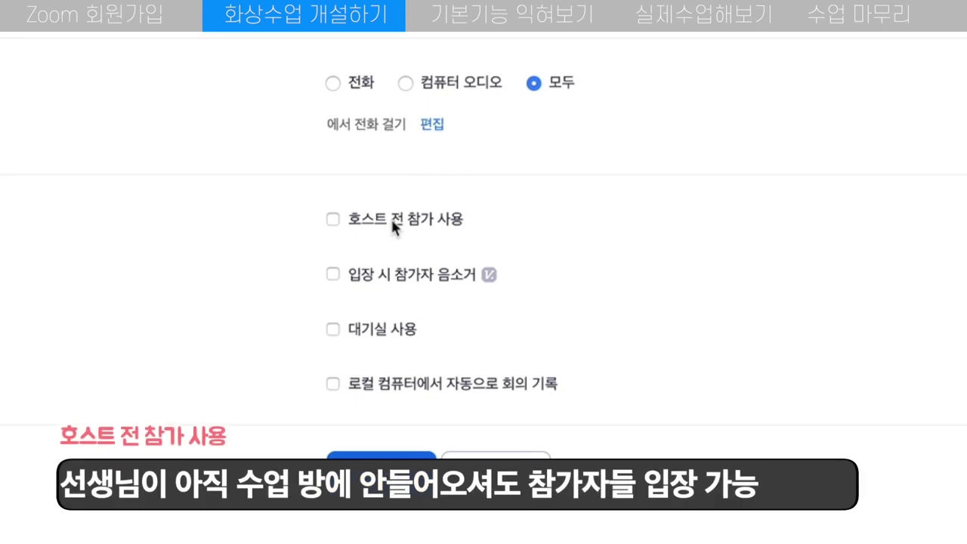
{"action": "left_click", "coordinate": [375, 226]}
{"action": "left_click", "coordinate": [412, 226]}
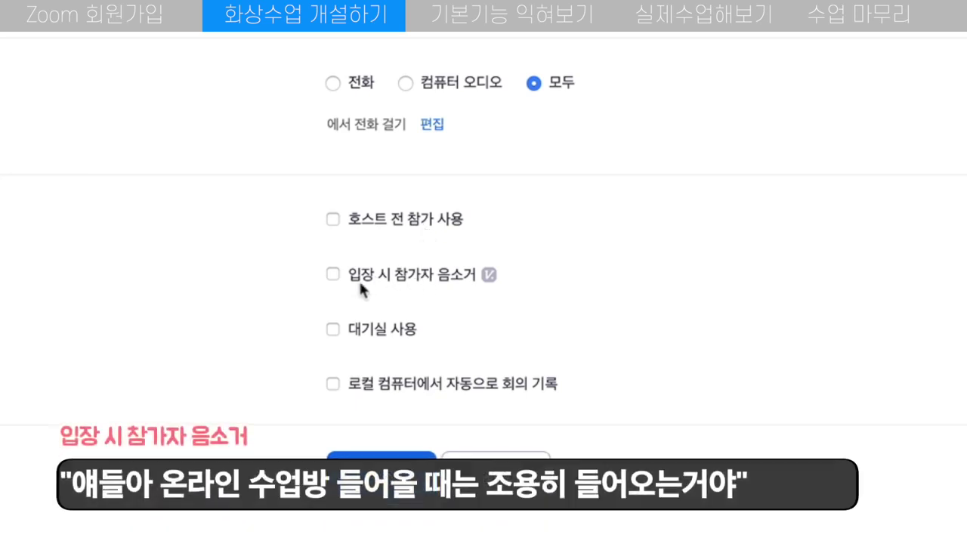
{"action": "mouse_move", "coordinate": [485, 279]}
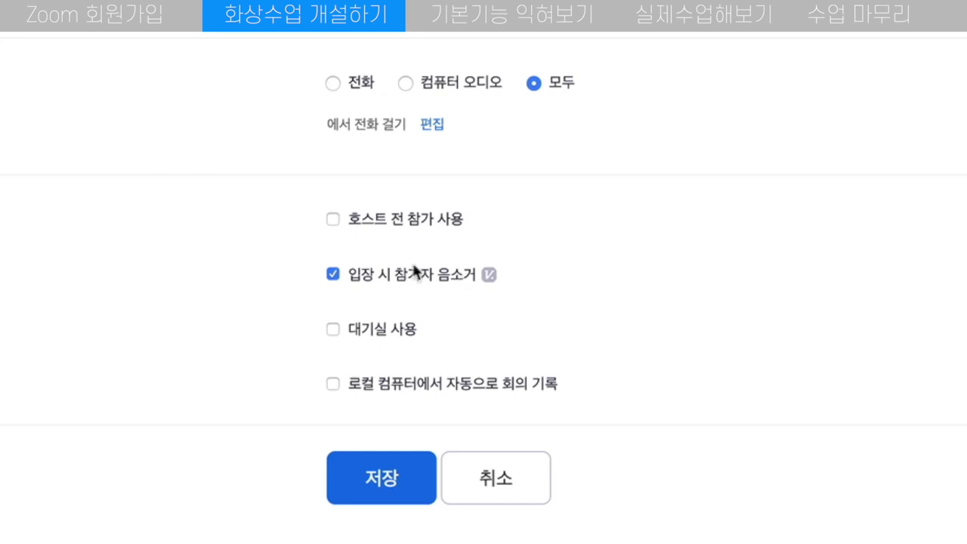
{"action": "left_click", "coordinate": [333, 330]}
Step: Review the meeting settings, leave automatic local recording off, and save the scheduled meeting
{"action": "scroll", "coordinate": [719, 258], "scroll_direction": "up", "scroll_amount": 10}
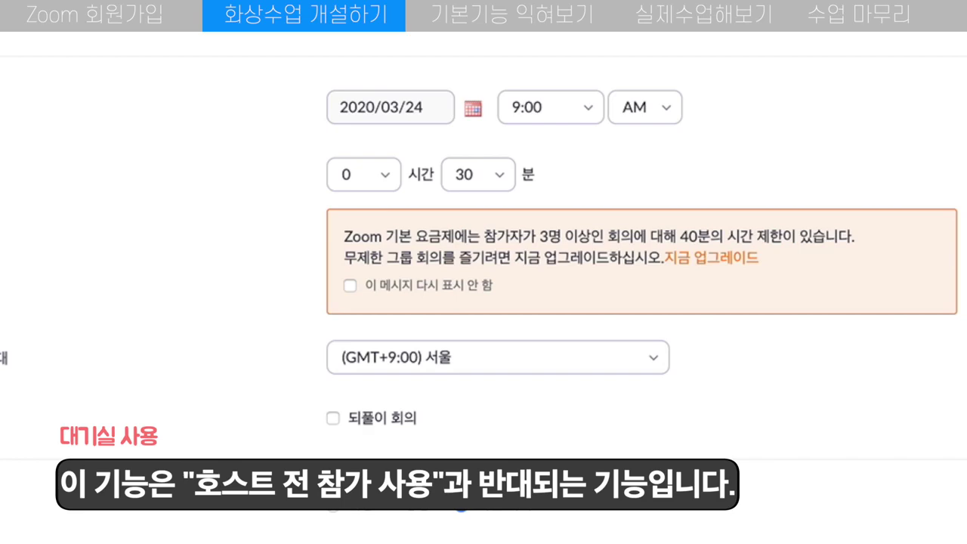
{"action": "scroll", "coordinate": [484, 303], "scroll_direction": "down", "scroll_amount": 6}
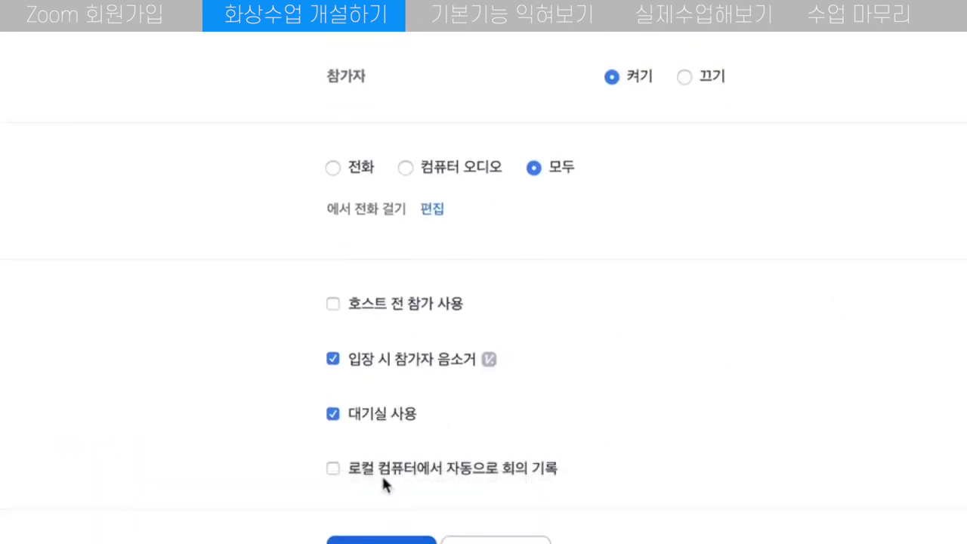
{"action": "scroll", "coordinate": [382, 476], "scroll_direction": "down", "scroll_amount": 3}
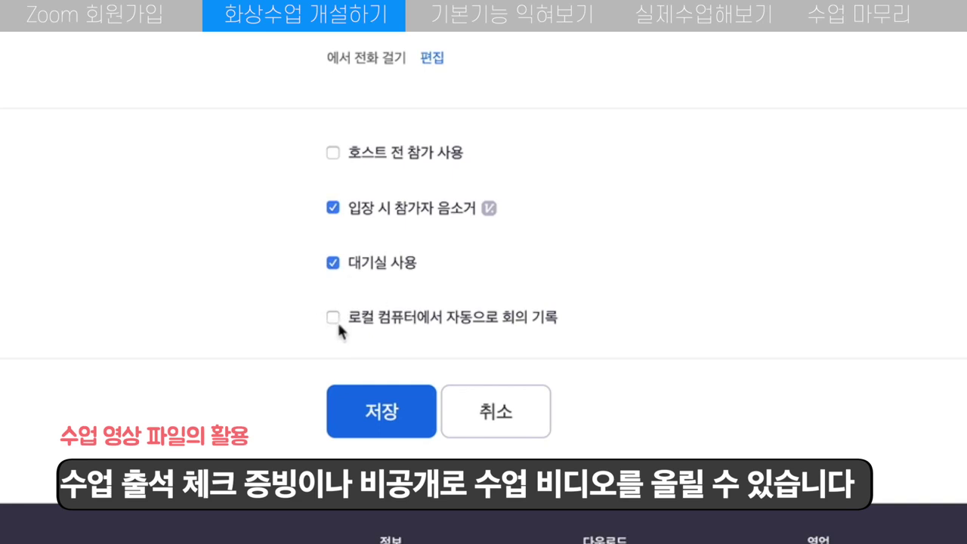
{"action": "left_click", "coordinate": [393, 409]}
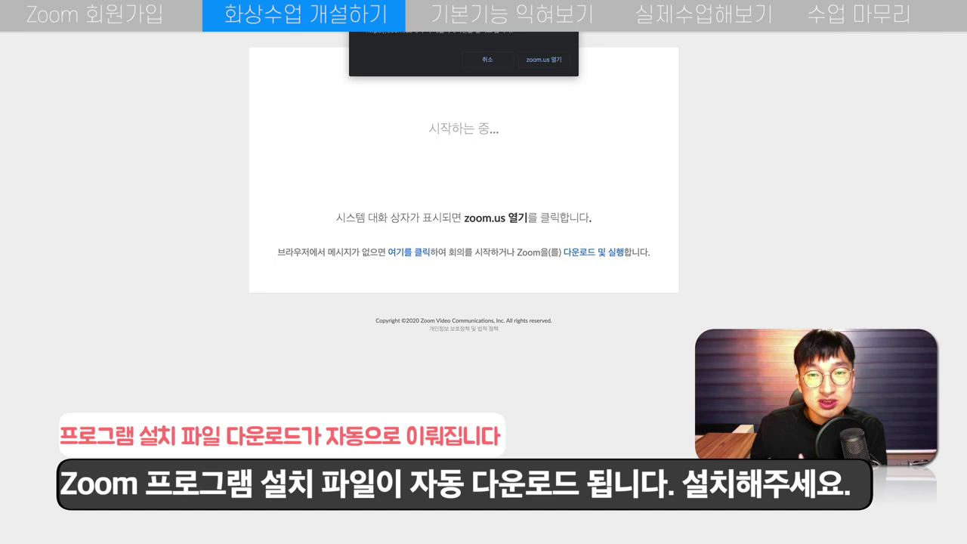
Step: Open the meeting in the Zoom desktop app and join with computer audio
{"action": "left_click", "coordinate": [534, 61]}
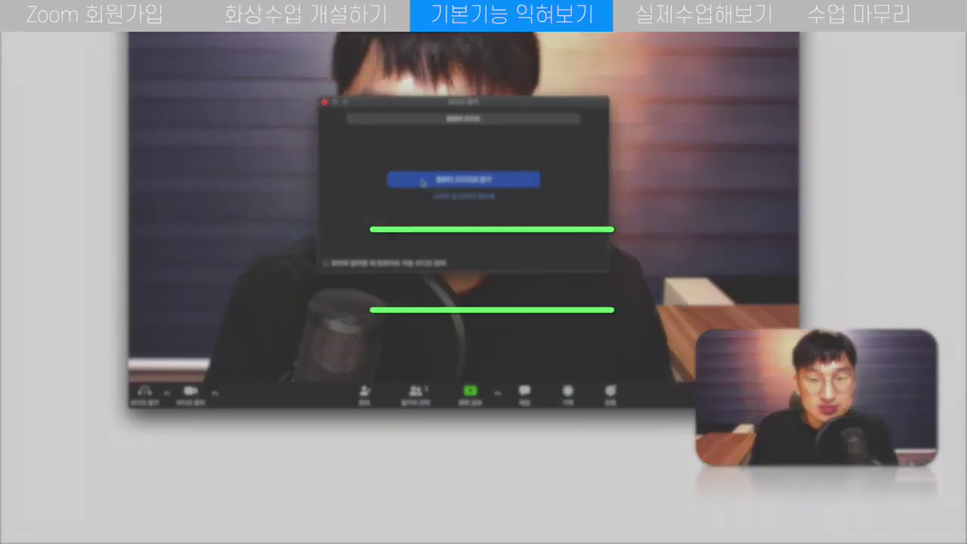
{"action": "left_click", "coordinate": [423, 182]}
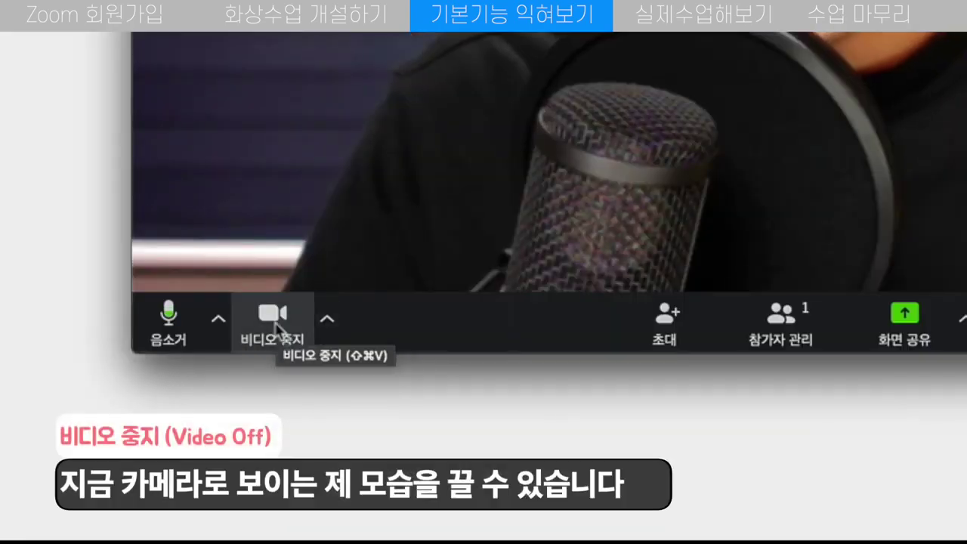
Step: Try stopping the camera video and muting the microphone, then restore both sound and video
{"action": "left_click", "coordinate": [276, 329]}
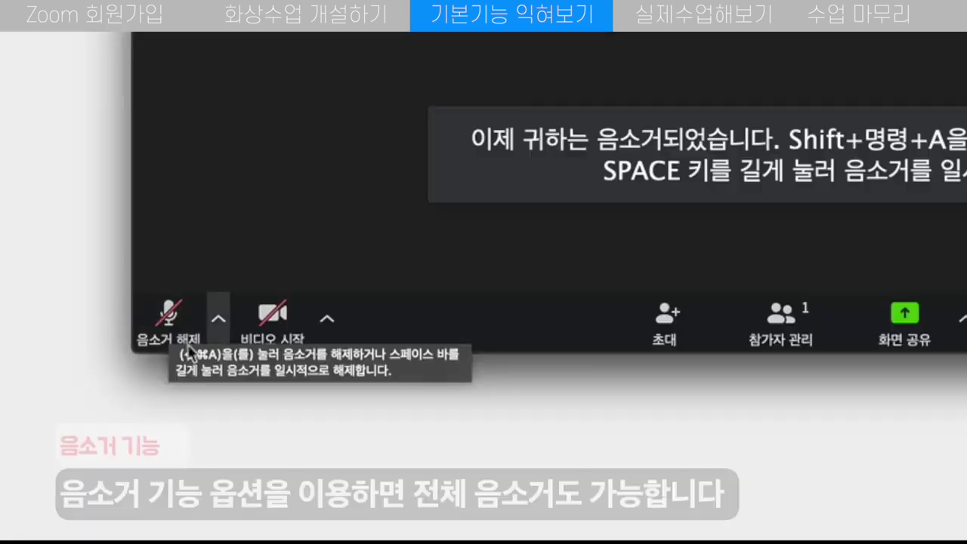
{"action": "left_click", "coordinate": [179, 320]}
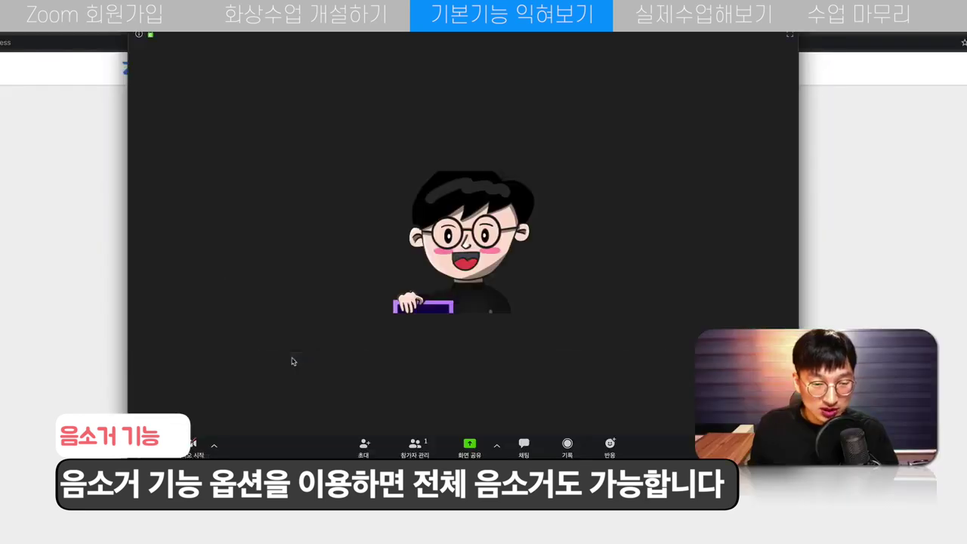
{"action": "key", "text": "alt+v"}
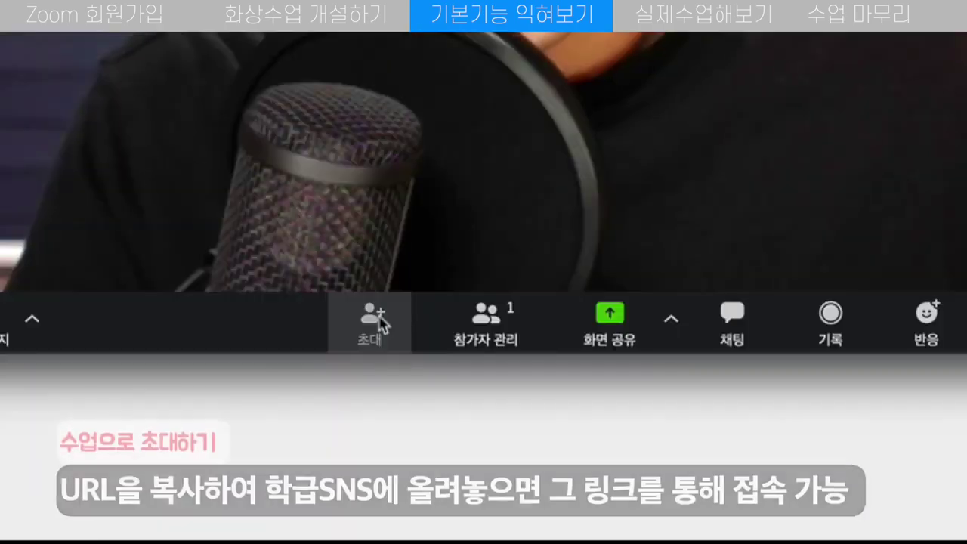
Step: Open the meeting invitation and copy its URL
{"action": "left_click", "coordinate": [380, 323]}
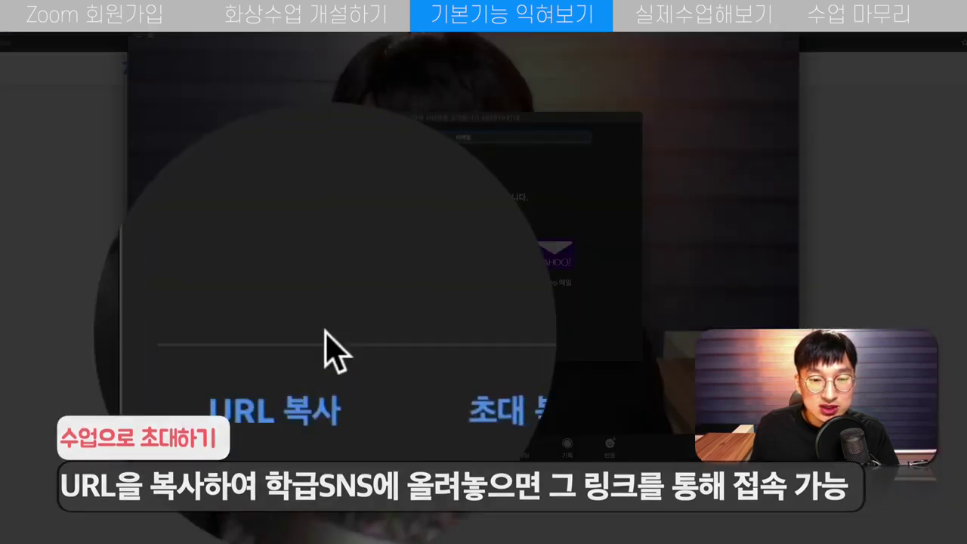
{"action": "left_click", "coordinate": [312, 347]}
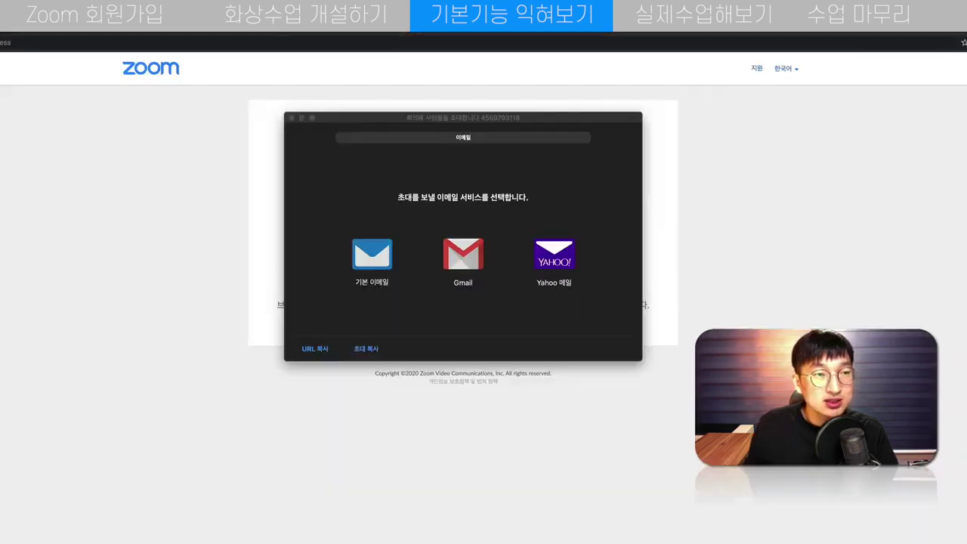
Step: Switch to Classting and post the meeting link to the 테스트반 class with the text "화요일 화상수업 방입니다 9시에 시작합니다."
{"action": "key", "text": "super+t"}
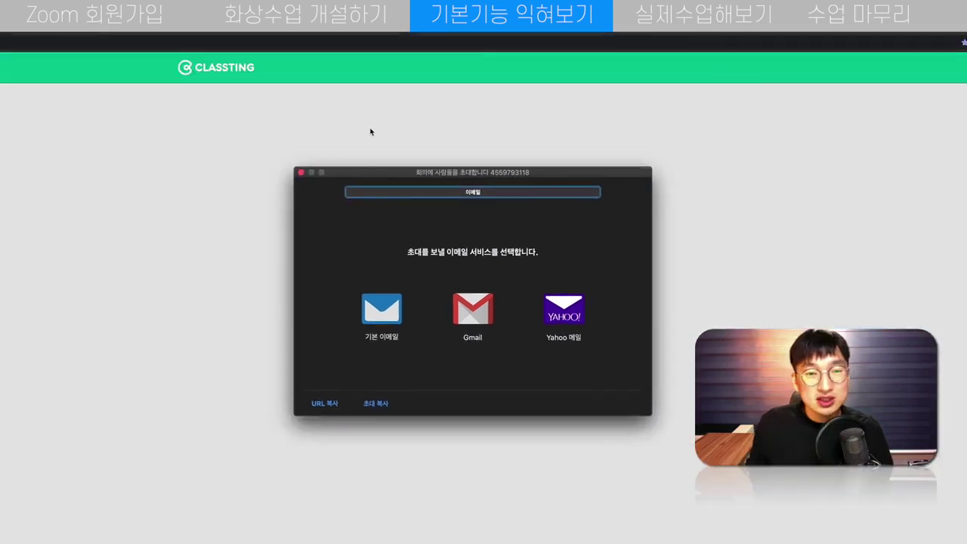
{"action": "left_click", "coordinate": [373, 107]}
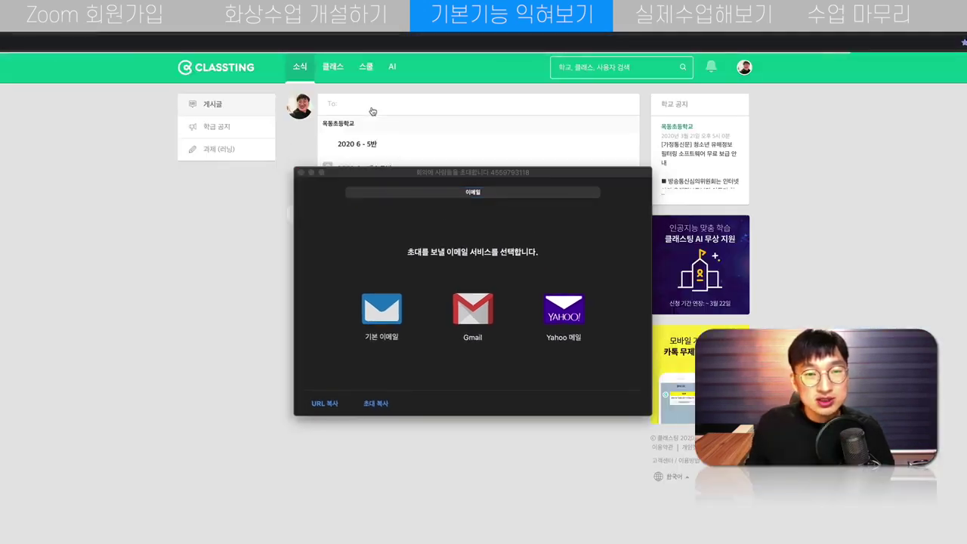
{"action": "left_click_drag", "start_coordinate": [376, 172], "coordinate": [376, 203]}
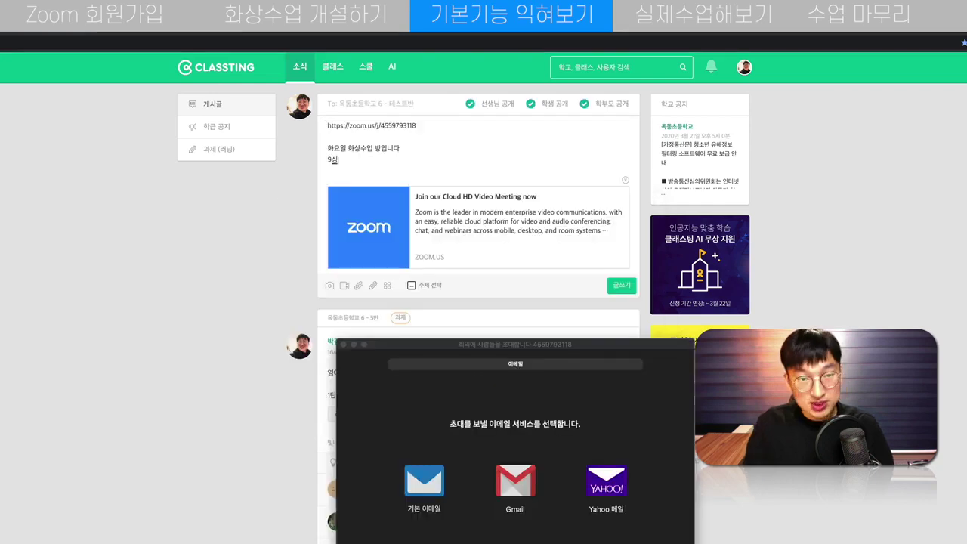
{"action": "type", "text": "에 시작"}
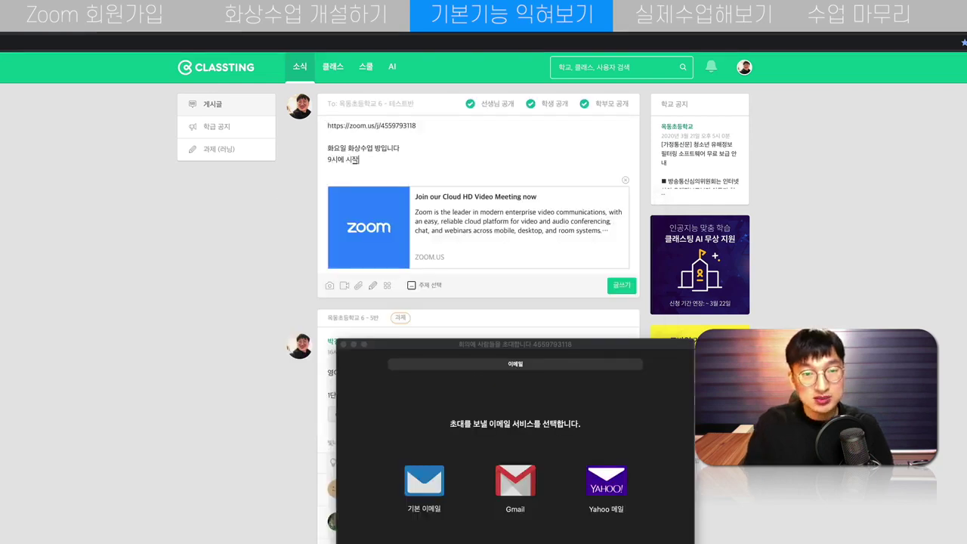
{"action": "type", "text": "합니다."}
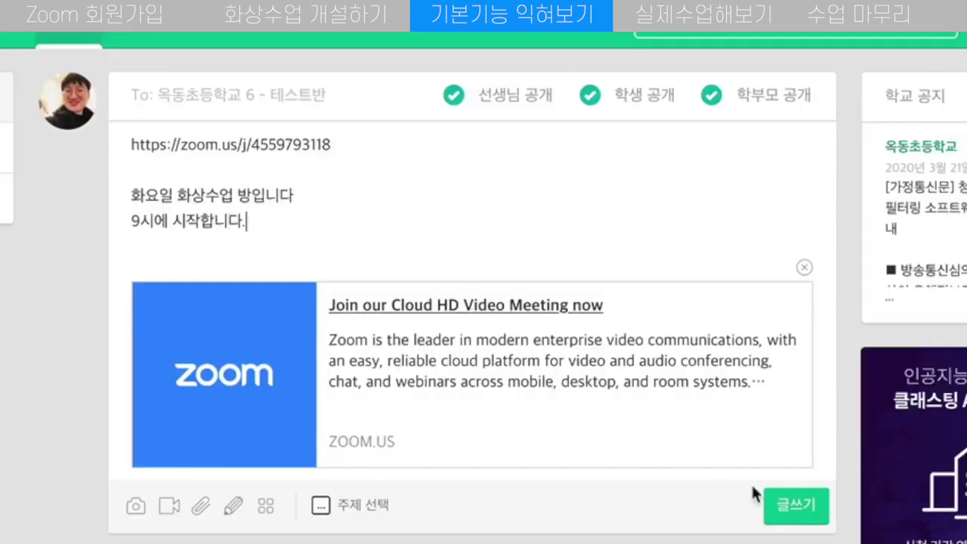
{"action": "left_click", "coordinate": [786, 517]}
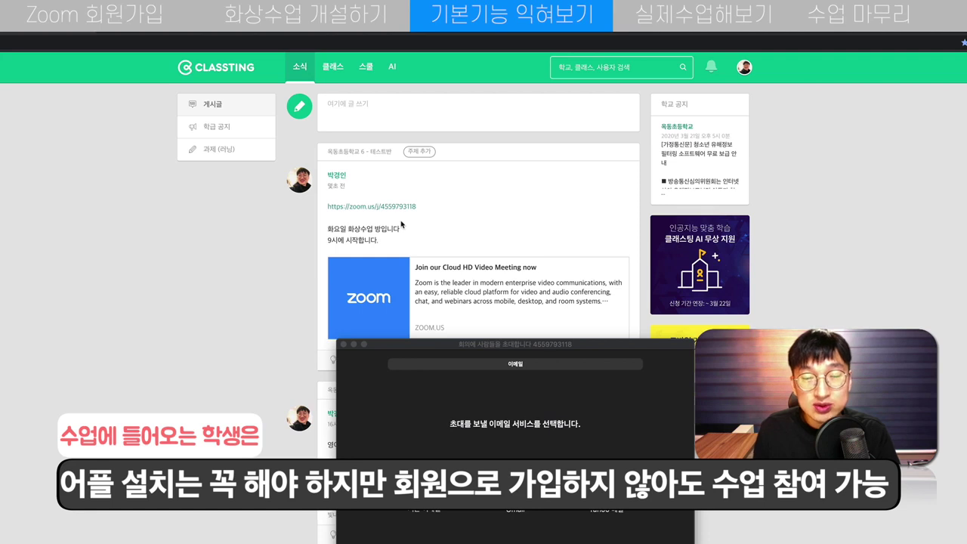
Step: Close the invitation window and admit the waiting iPhone participant to the meeting
{"action": "left_click", "coordinate": [343, 344]}
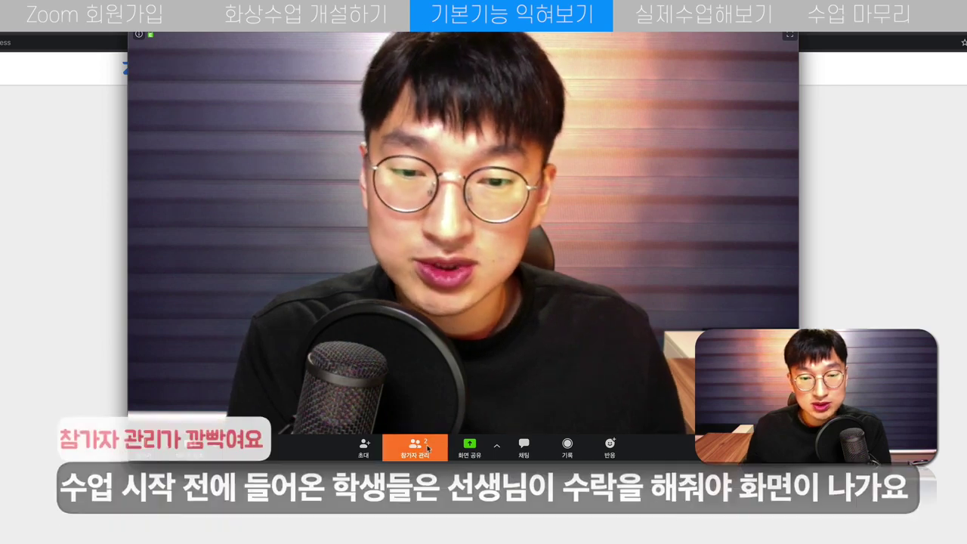
{"action": "left_click", "coordinate": [427, 449]}
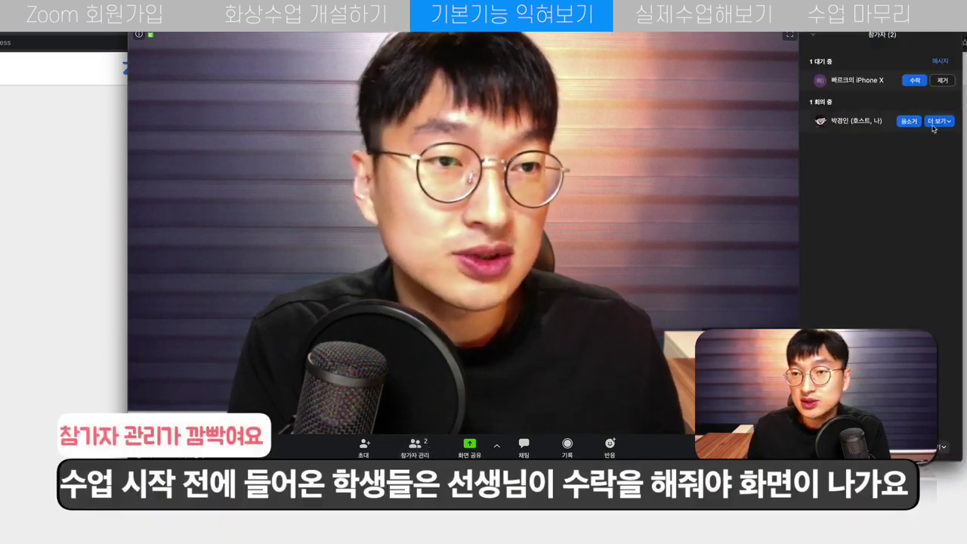
{"action": "left_click", "coordinate": [915, 81]}
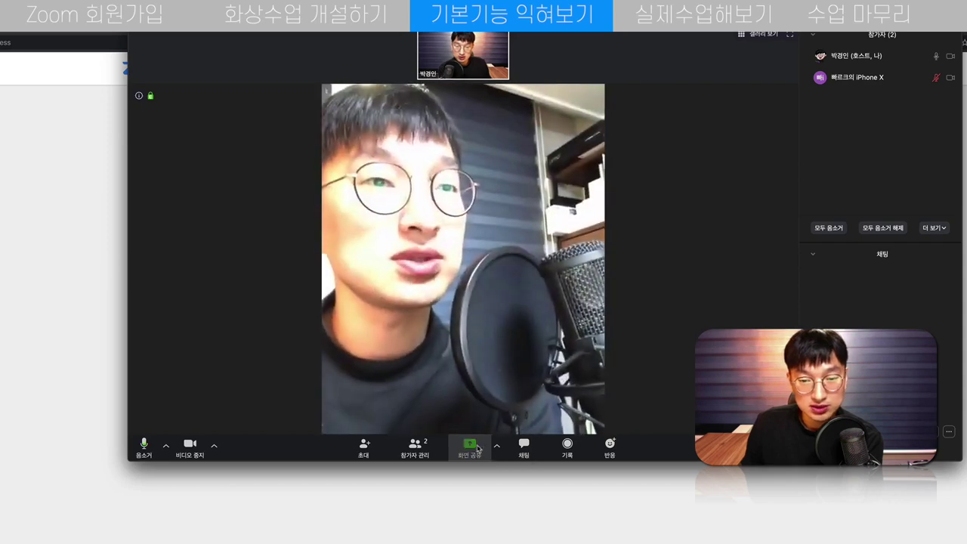
Step: Start screen sharing in the meeting and advance the 바로학교 lesson past the family-and-animal comparison activity
{"action": "left_click", "coordinate": [481, 448]}
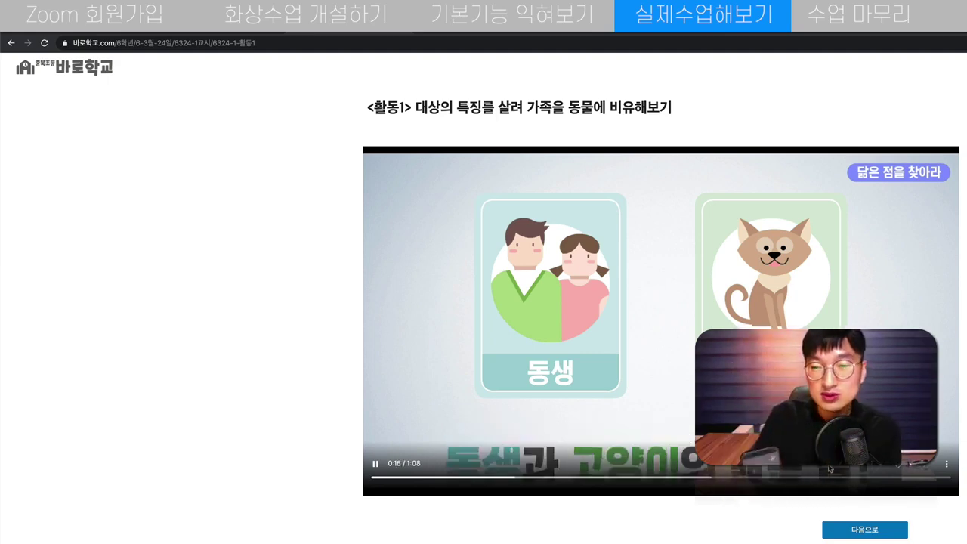
{"action": "left_click", "coordinate": [865, 530]}
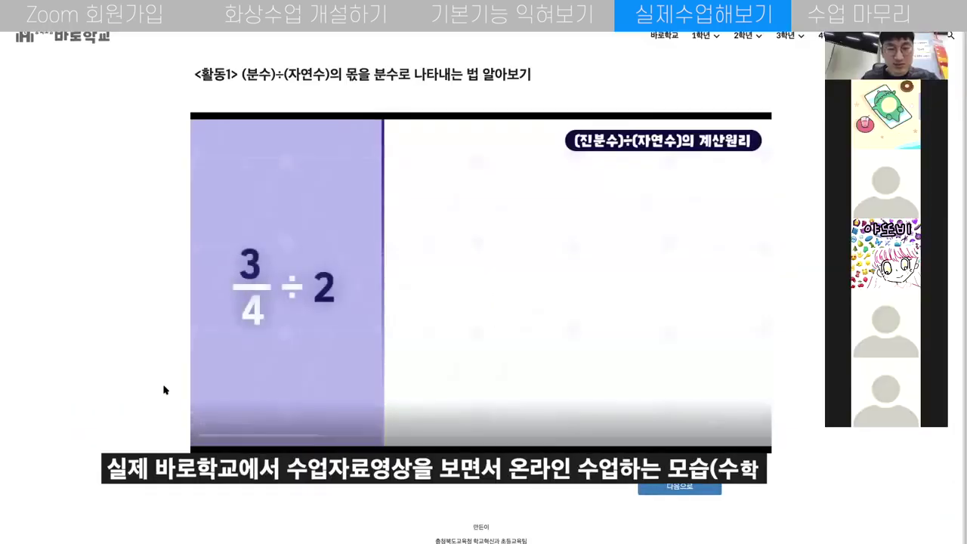
Step: Move the fraction-division lesson video back to about 0:39, pause it for explanation, and resume playback
{"action": "left_click", "coordinate": [303, 437]}
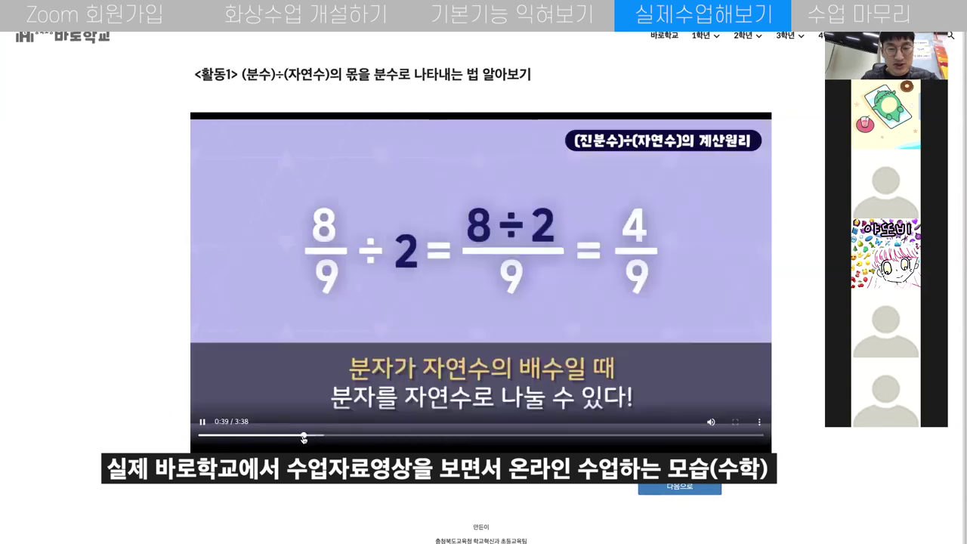
{"action": "left_click", "coordinate": [202, 422]}
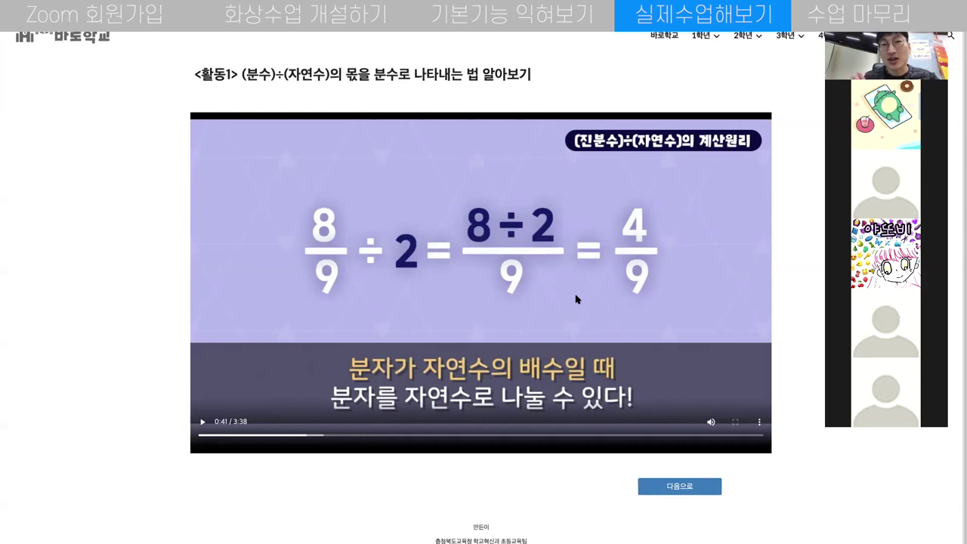
{"action": "left_click", "coordinate": [201, 420]}
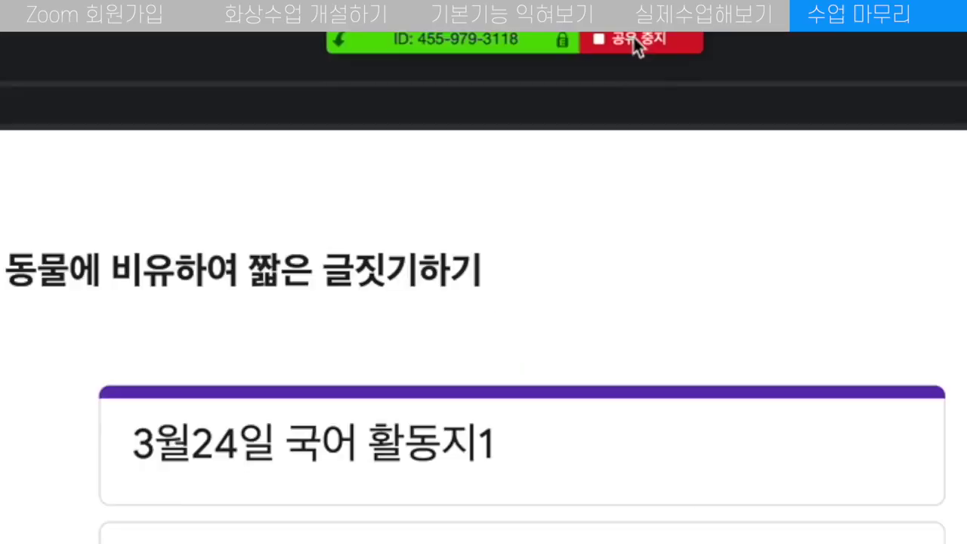
Step: Stop sharing the screen and end the meeting for all participants (모두에 대해 회의 종료)
{"action": "left_click", "coordinate": [634, 37]}
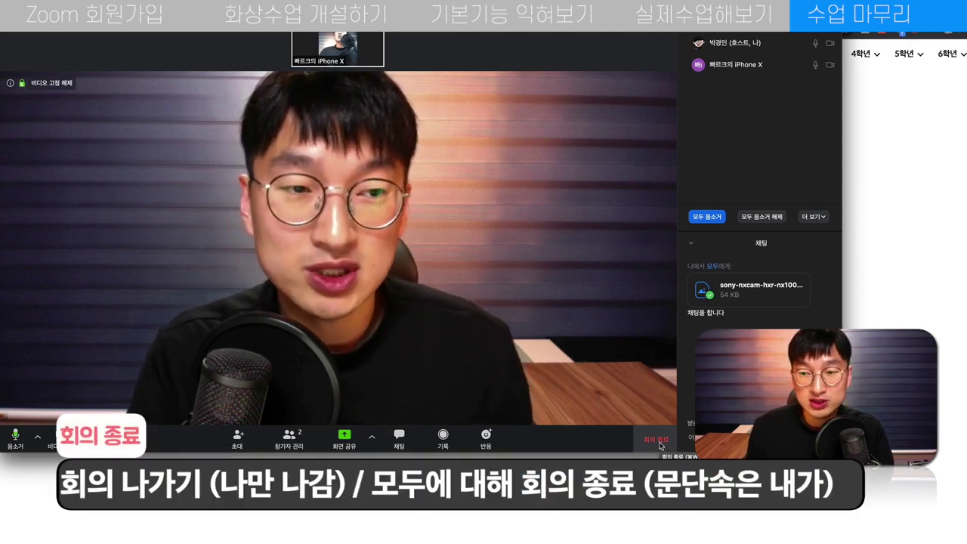
{"action": "left_click", "coordinate": [658, 442]}
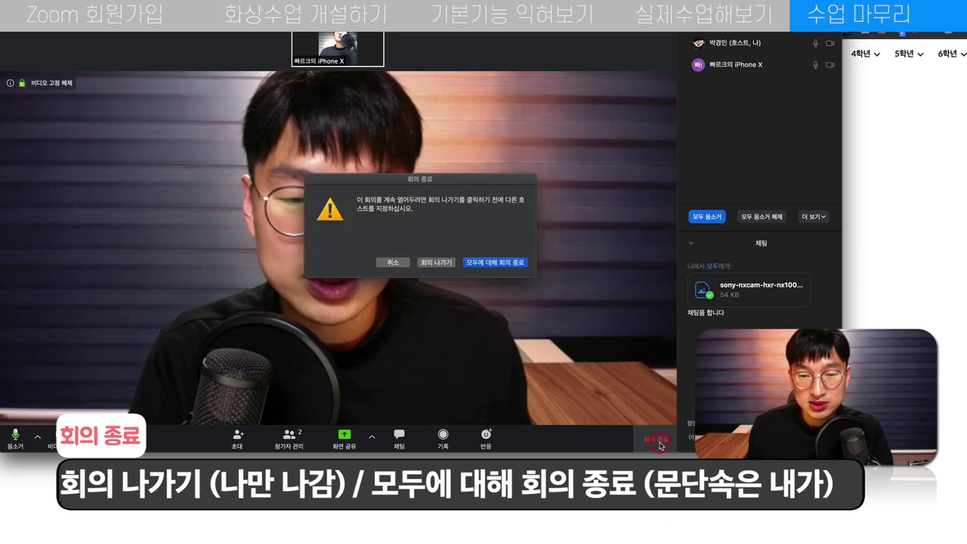
{"action": "left_click", "coordinate": [501, 265]}
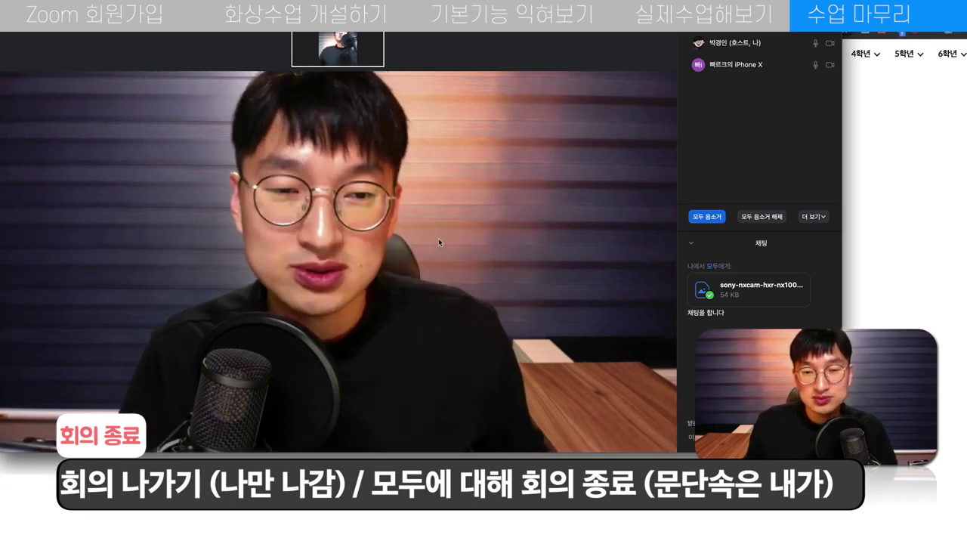